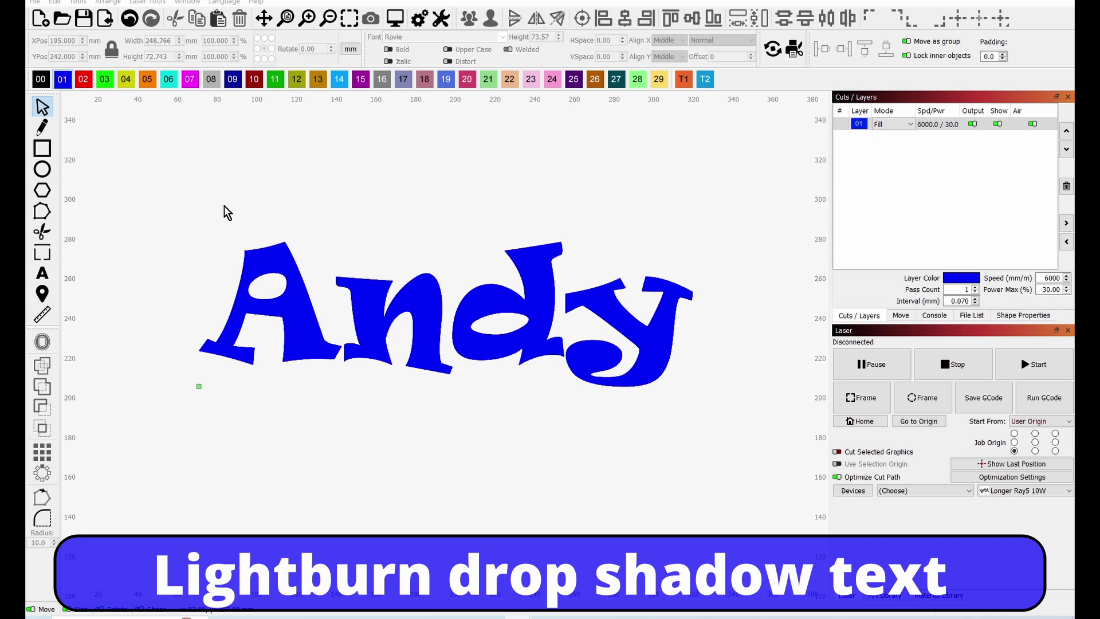
# Step: Add yellow Line layer 04 with its output disabled, then reselect the Andy text
pyautogui.click(273, 267)
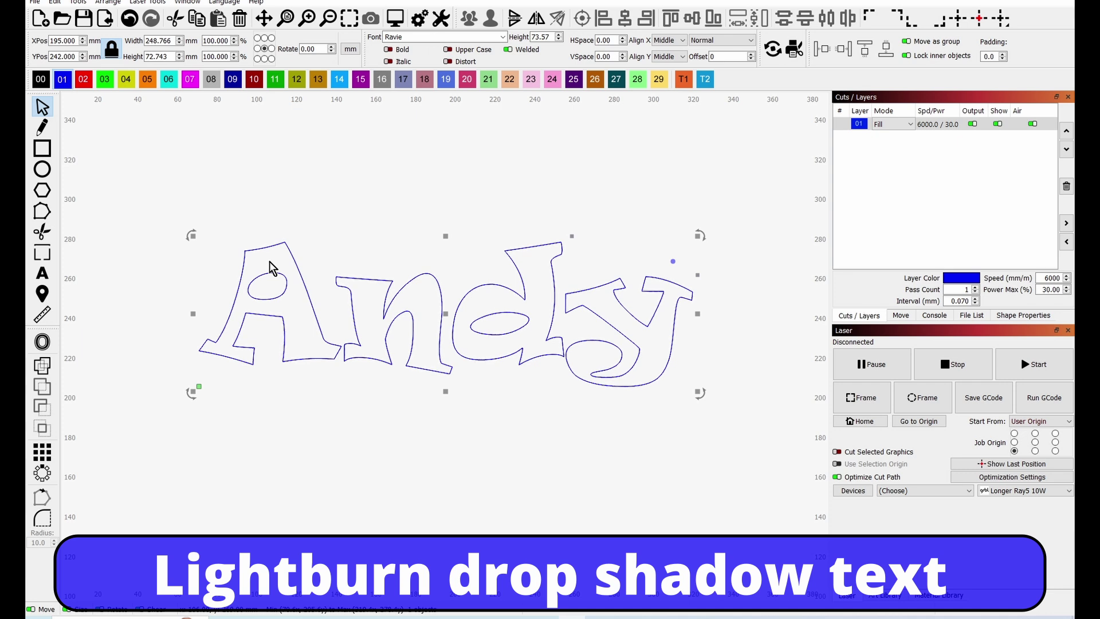
pyautogui.click(126, 85)
pyautogui.click(966, 141)
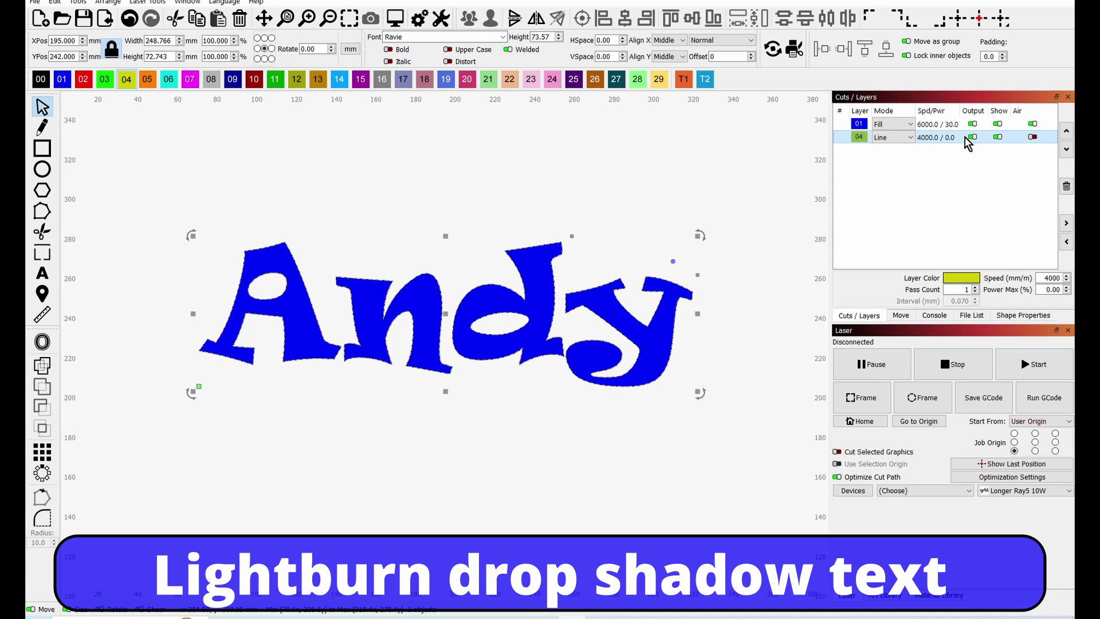
pyautogui.click(971, 138)
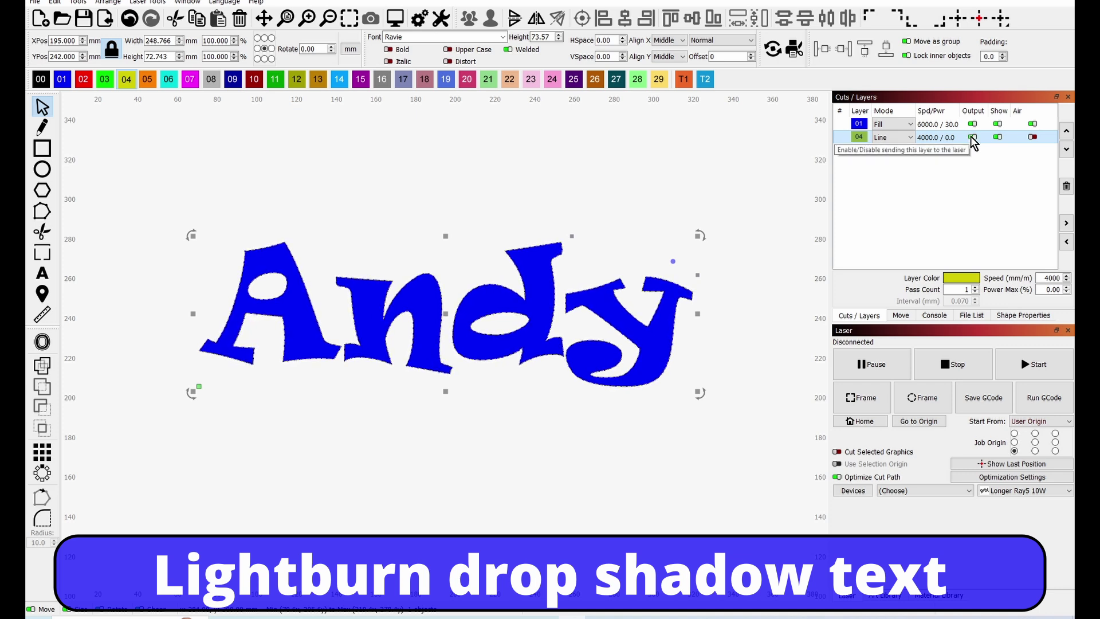
pyautogui.click(972, 138)
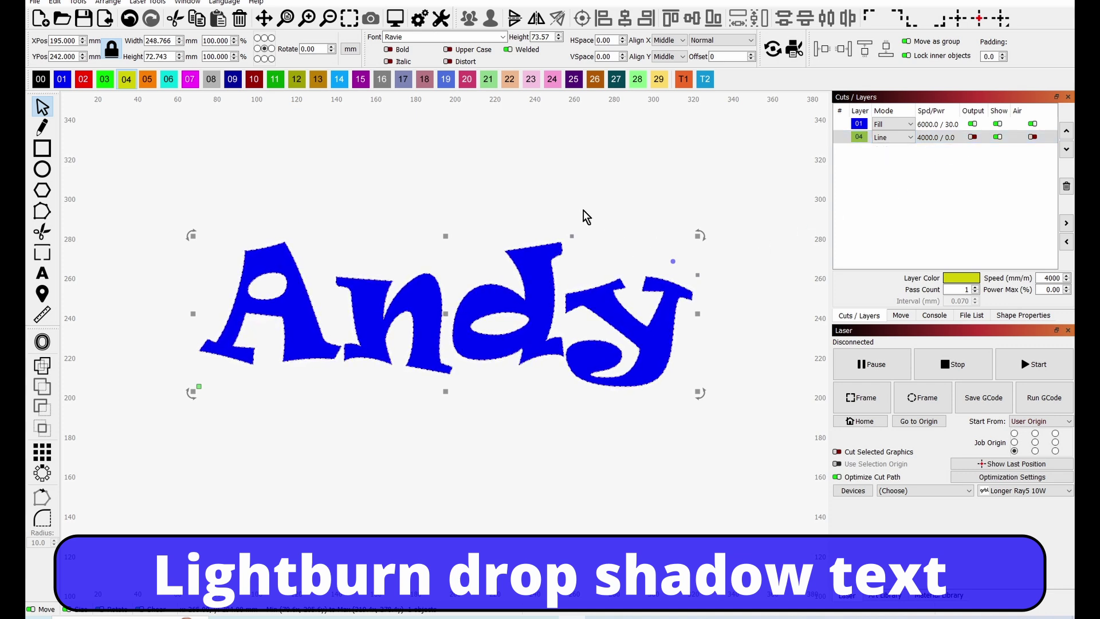
pyautogui.click(544, 198)
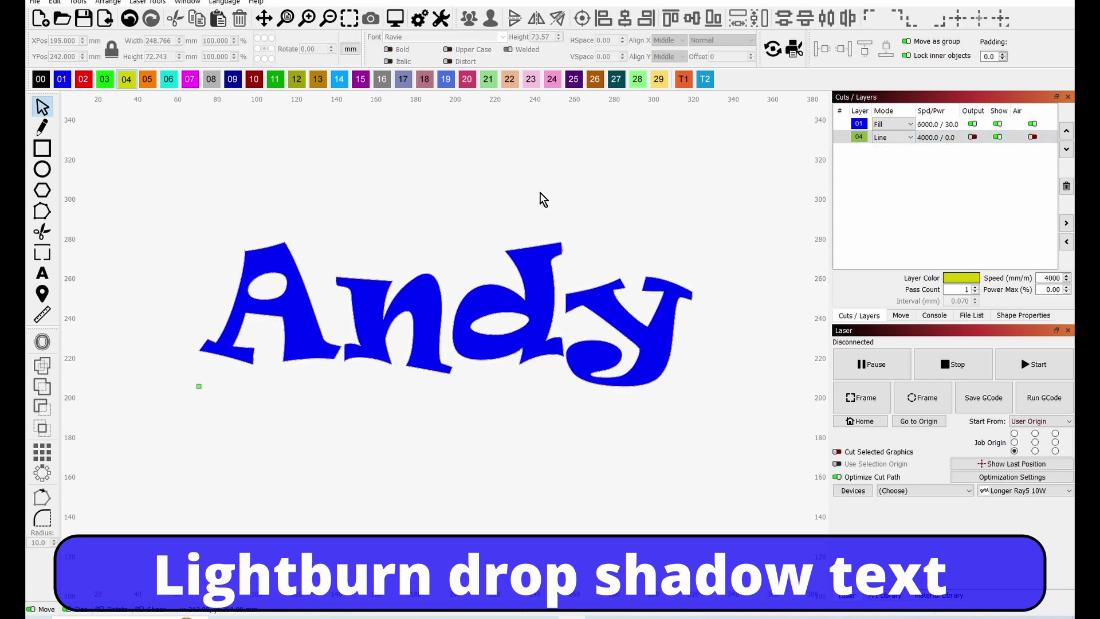
pyautogui.click(273, 267)
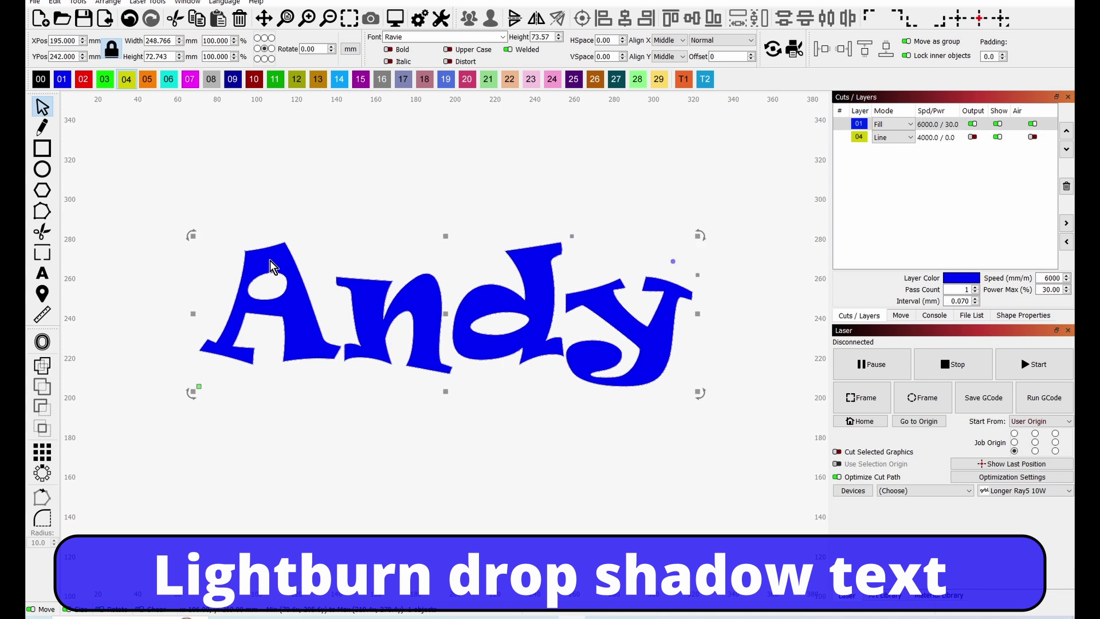
# Step: Offset the Andy text outward with round corners at a distance of 5.50
pyautogui.click(42, 342)
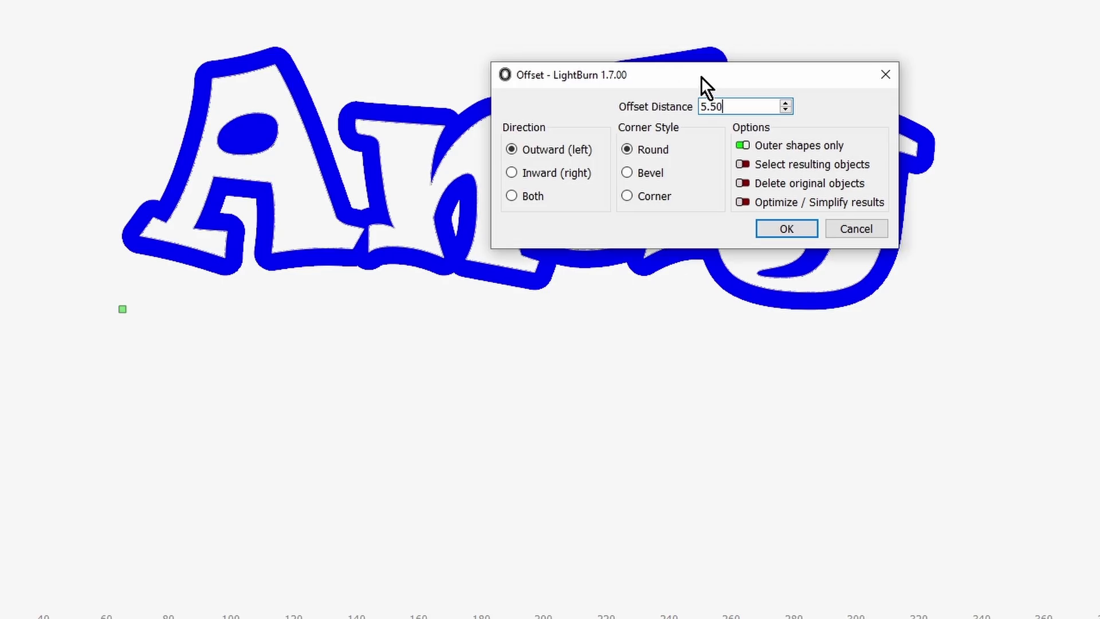
pyautogui.moveTo(556, 249); pyautogui.dragTo(467, 437)
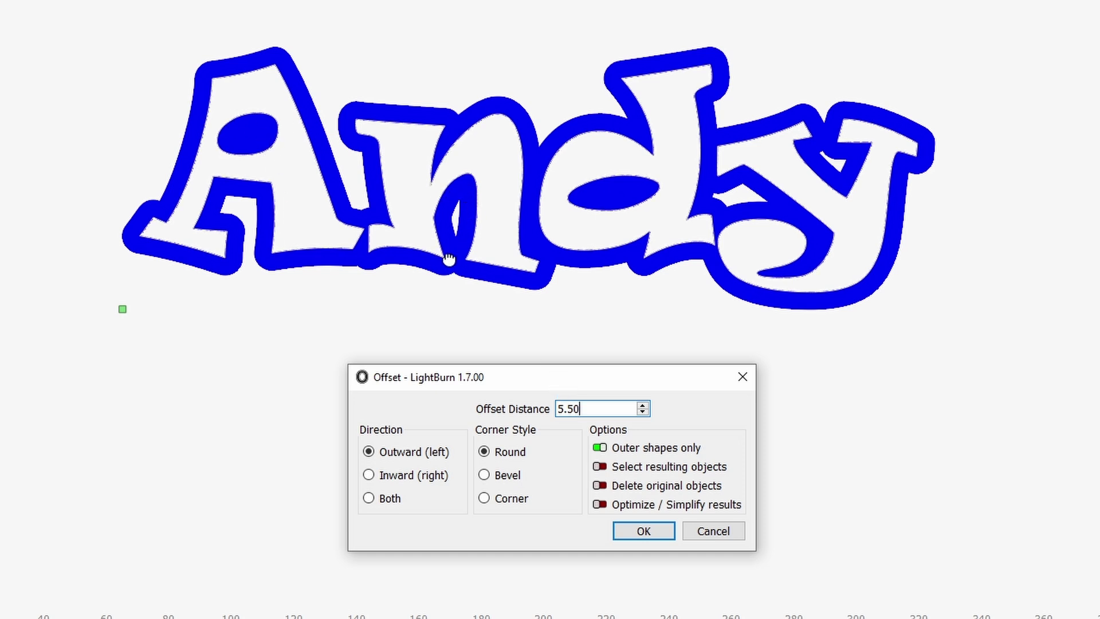
pyautogui.click(643, 405)
pyautogui.click(643, 405)
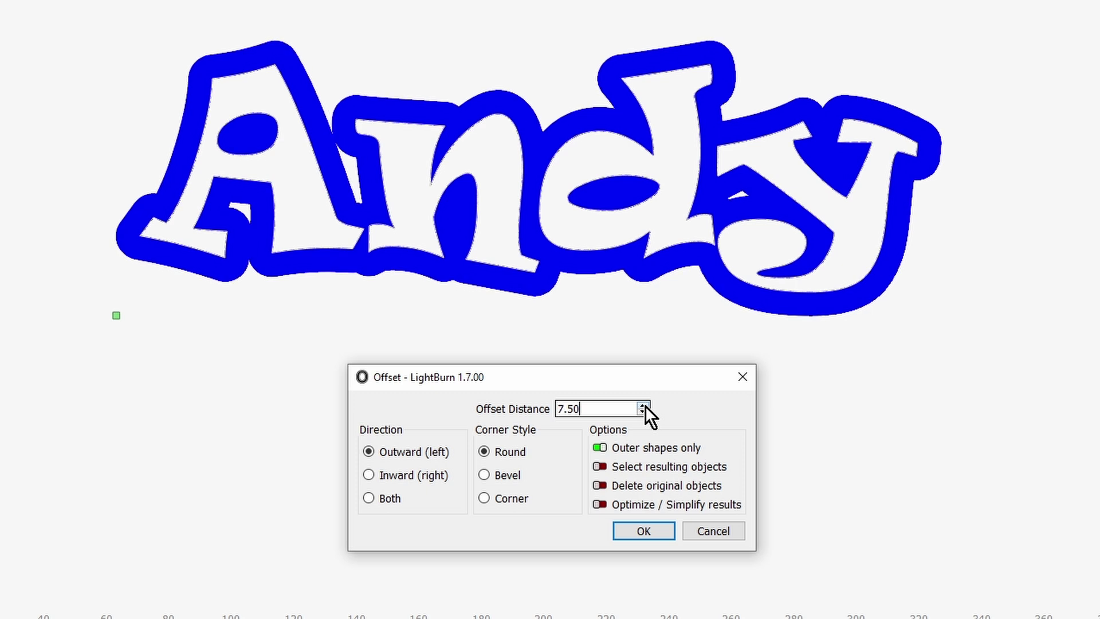
pyautogui.click(643, 412)
pyautogui.click(643, 413)
pyautogui.click(643, 413)
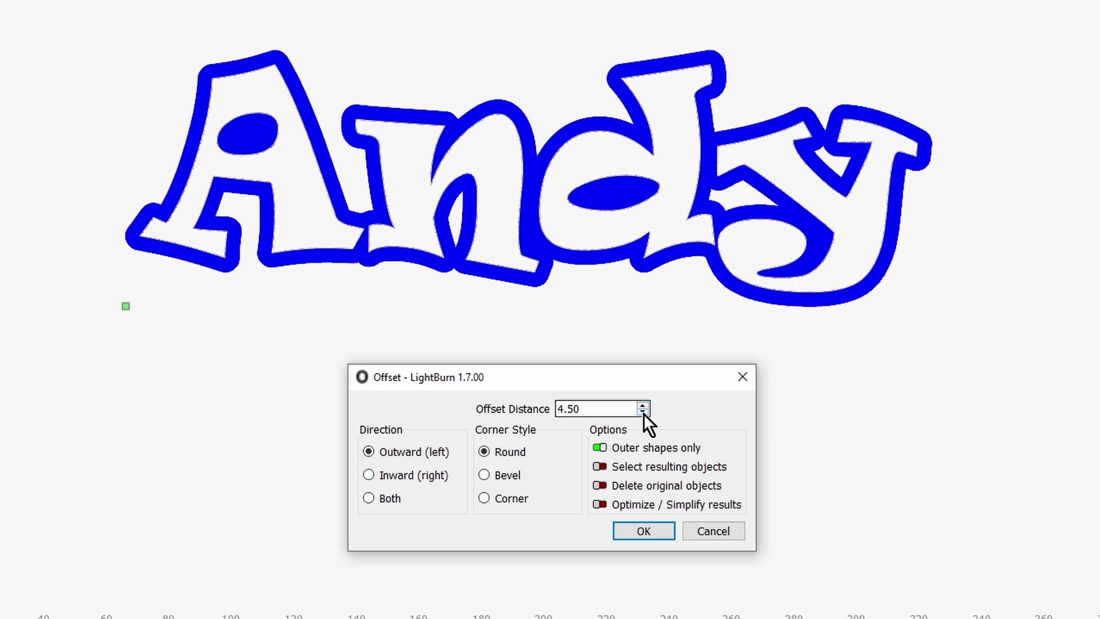
pyautogui.click(643, 412)
pyautogui.click(643, 405)
pyautogui.click(643, 405)
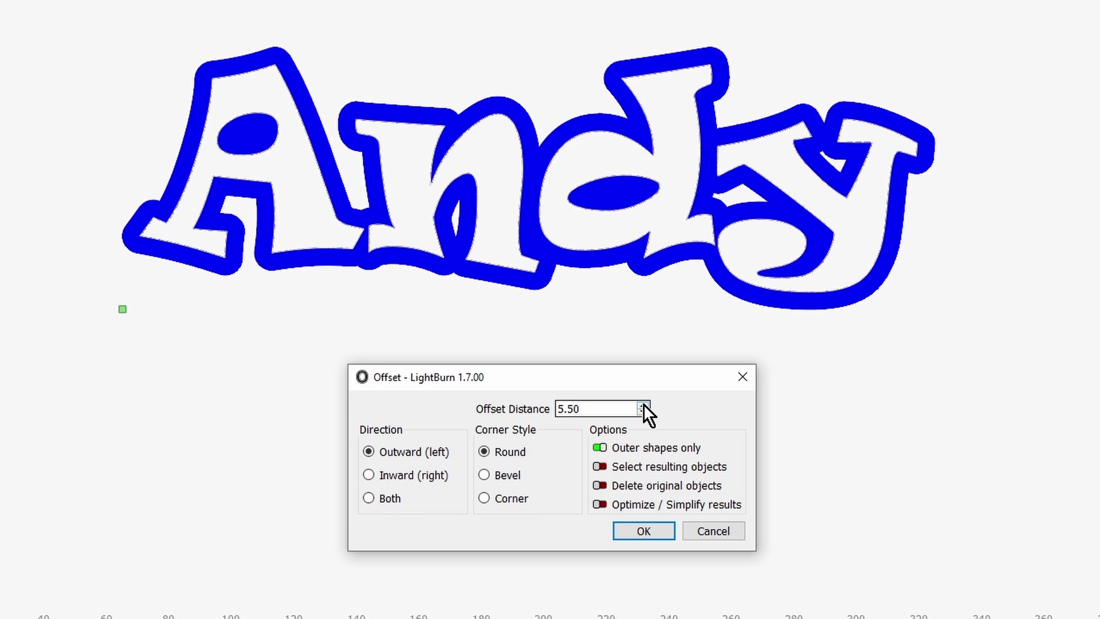
pyautogui.click(644, 531)
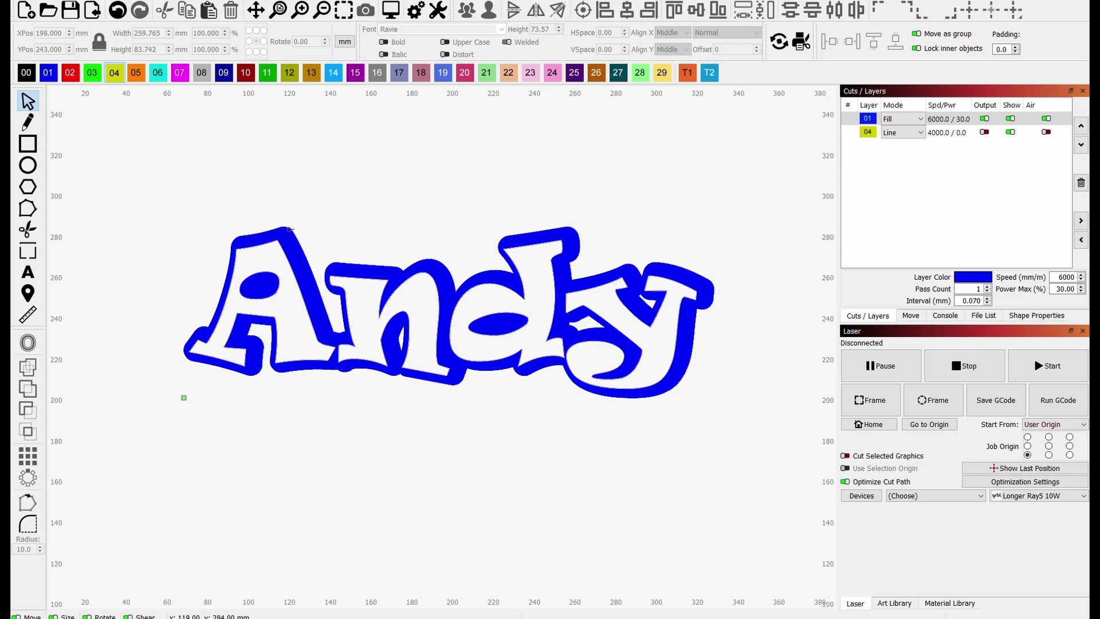
# Step: Select the whole Andy design along with its down-right blue shadow
pyautogui.click(290, 238)
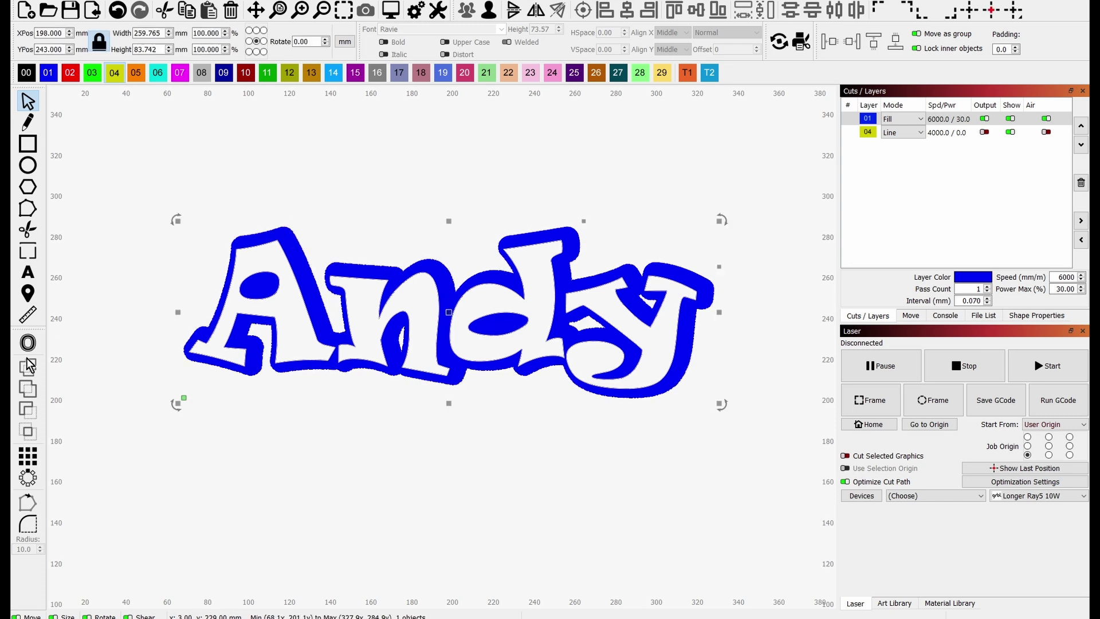
# Step: Add a round outward offset of 3.50 around the whole shadowed Andy design
pyautogui.click(28, 343)
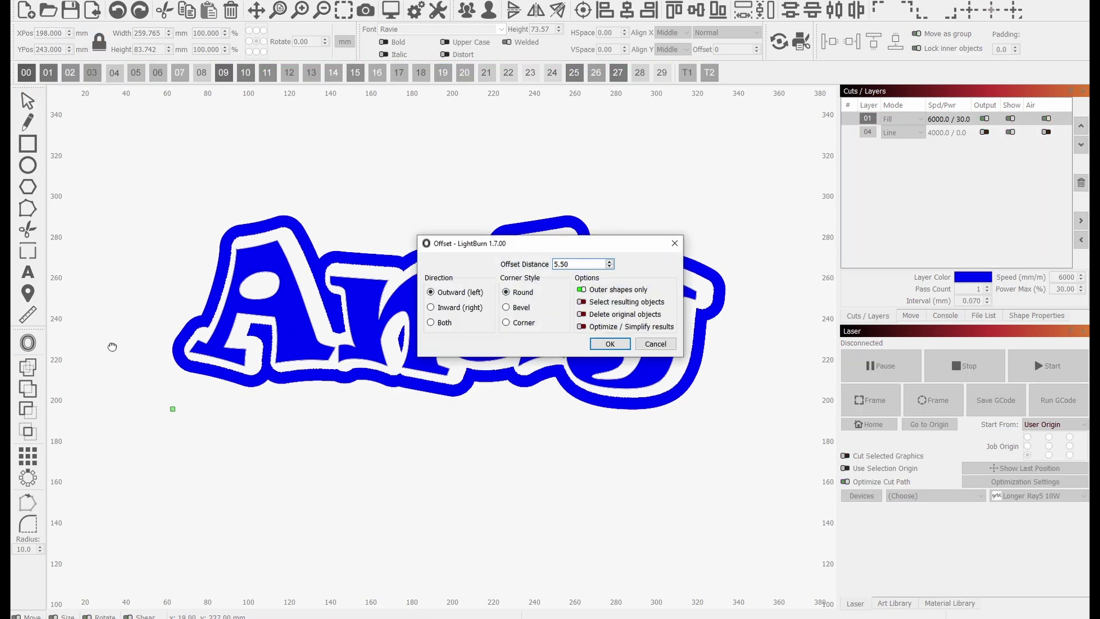
pyautogui.moveTo(551, 247); pyautogui.dragTo(439, 509)
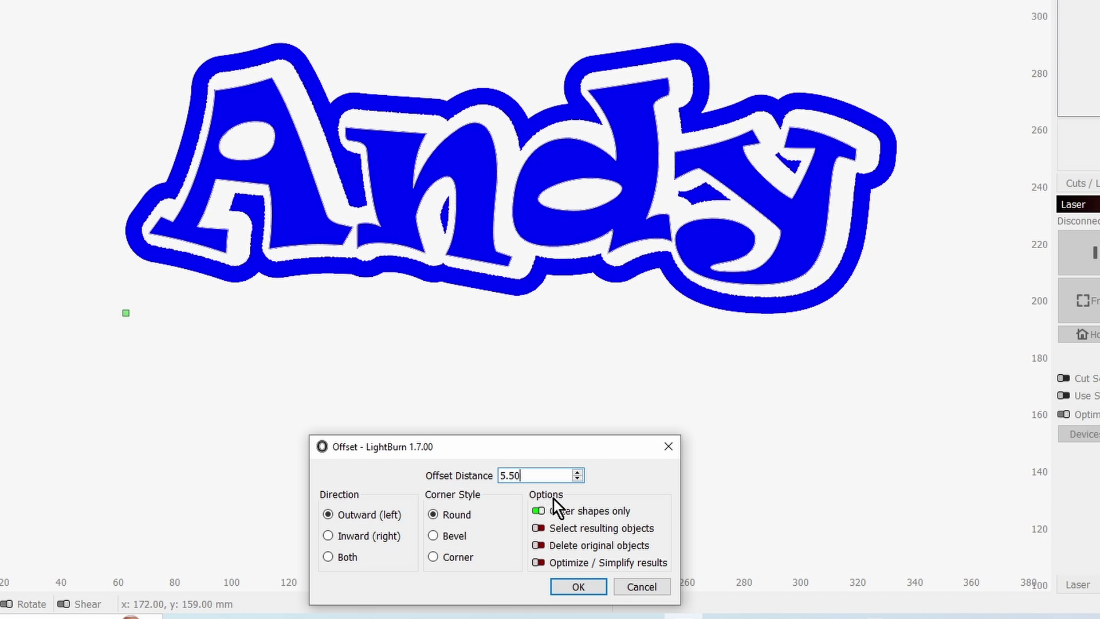
pyautogui.click(578, 480)
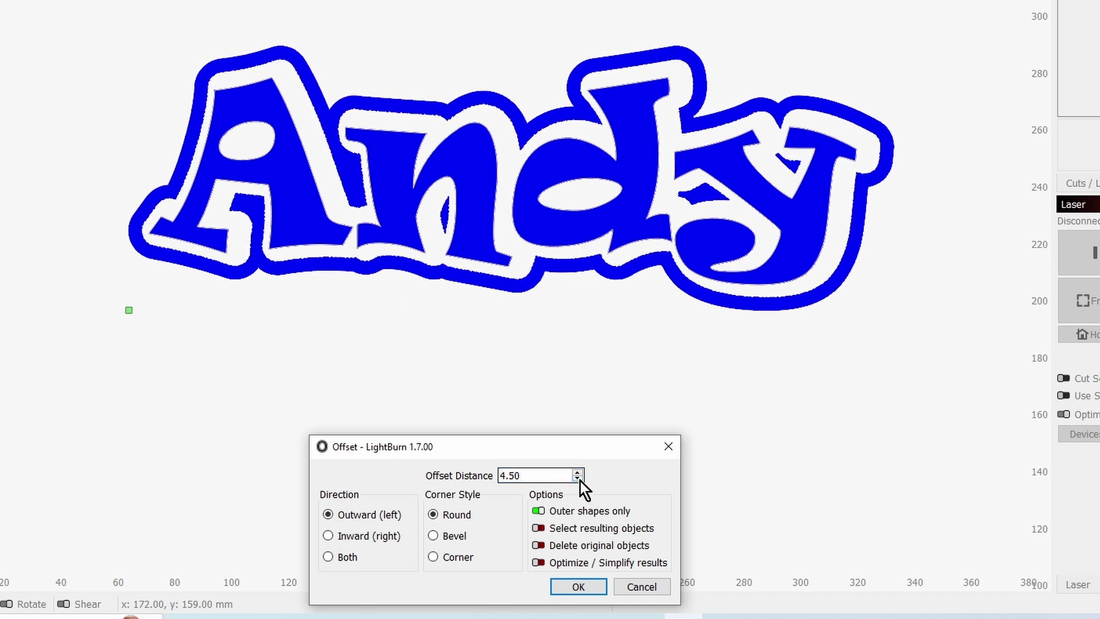
pyautogui.click(578, 479)
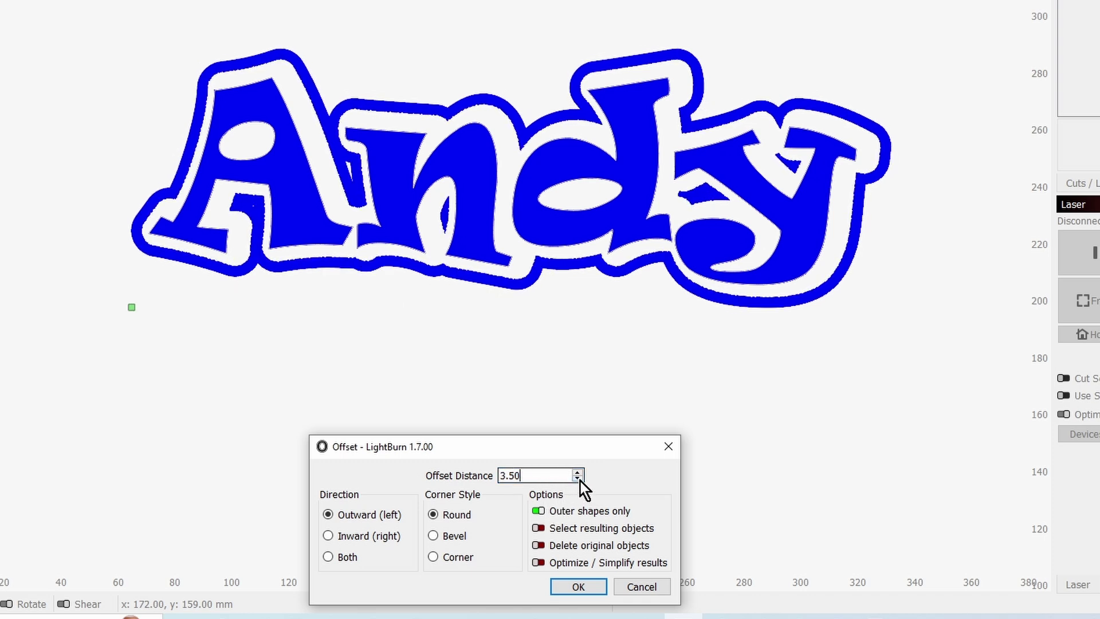
pyautogui.click(582, 587)
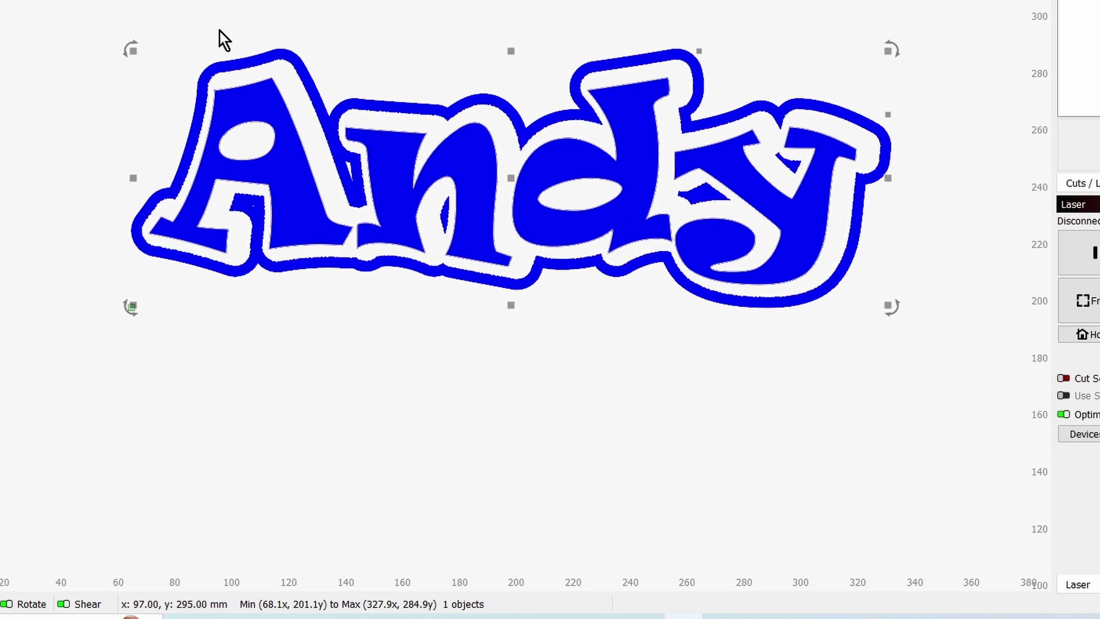
# Step: Switch yellow layer 04 from Line to Fill mode so the letters fill solid yellow
pyautogui.click(258, 37)
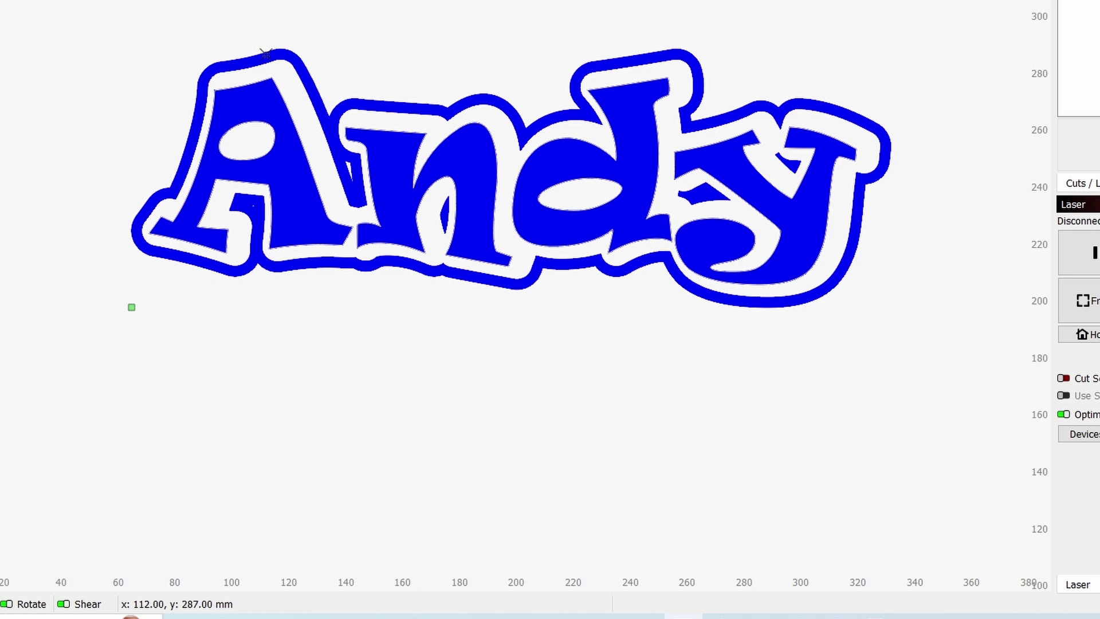
pyautogui.click(265, 52)
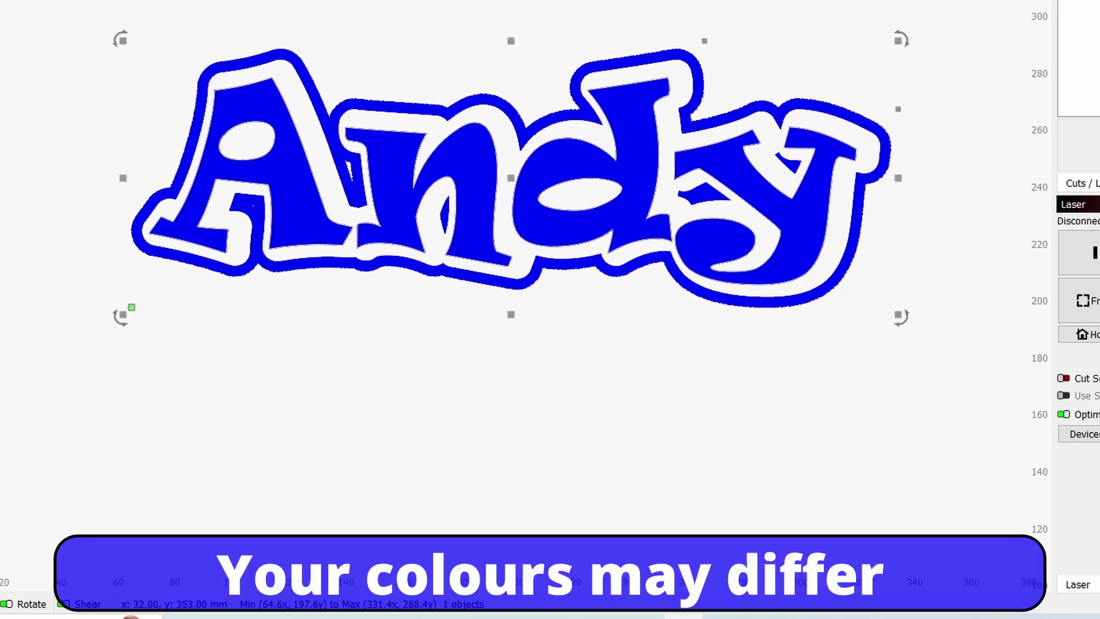
pyautogui.click(330, 2)
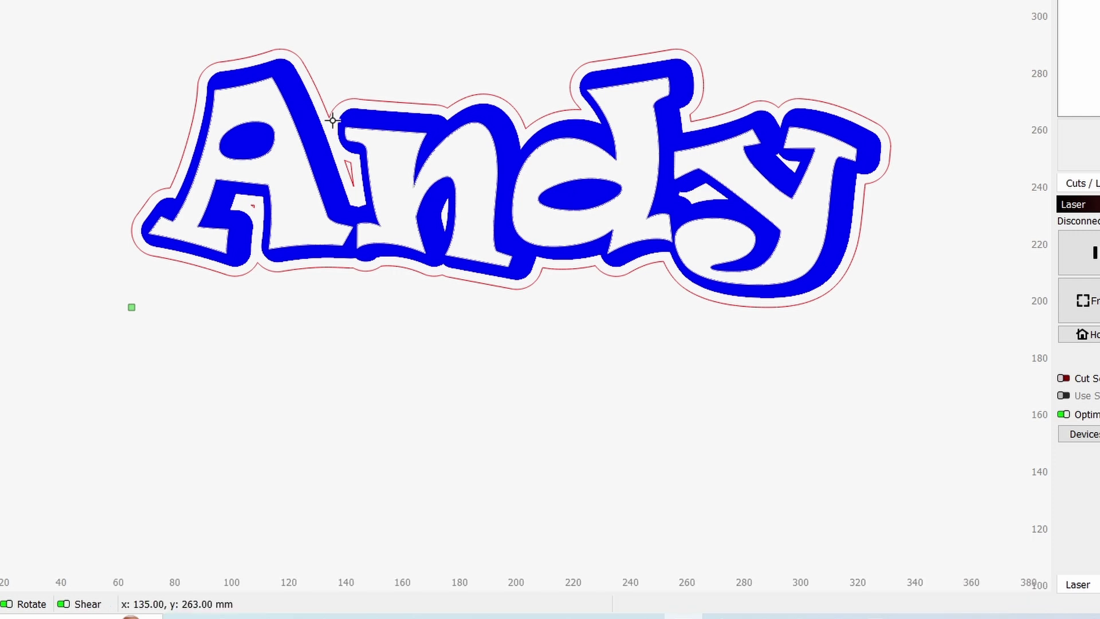
pyautogui.click(388, 176)
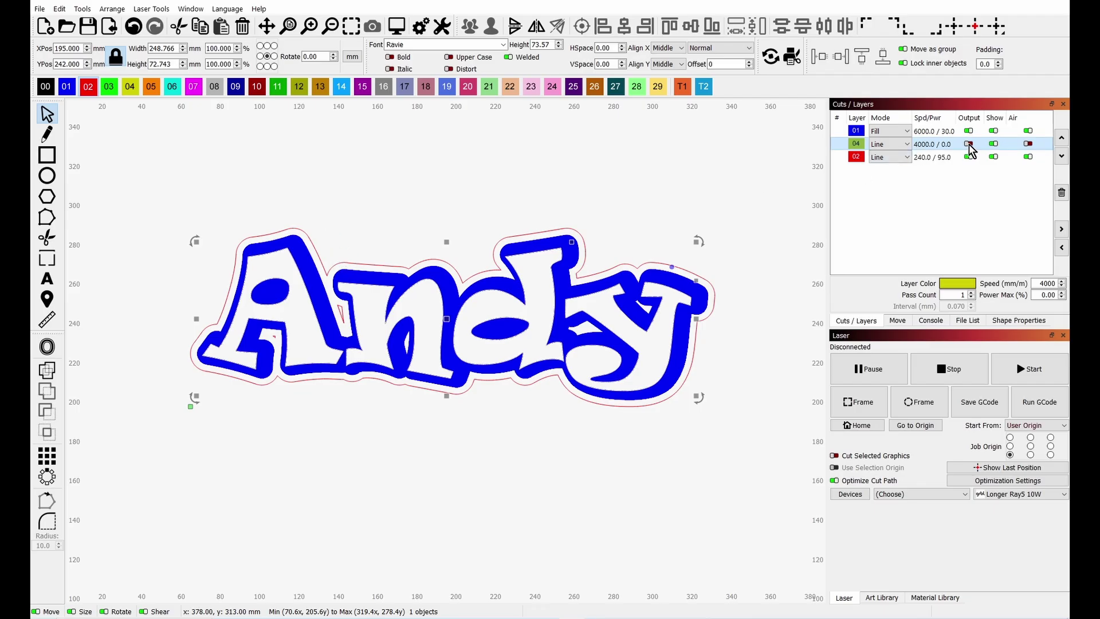
pyautogui.click(908, 144)
pyautogui.click(895, 166)
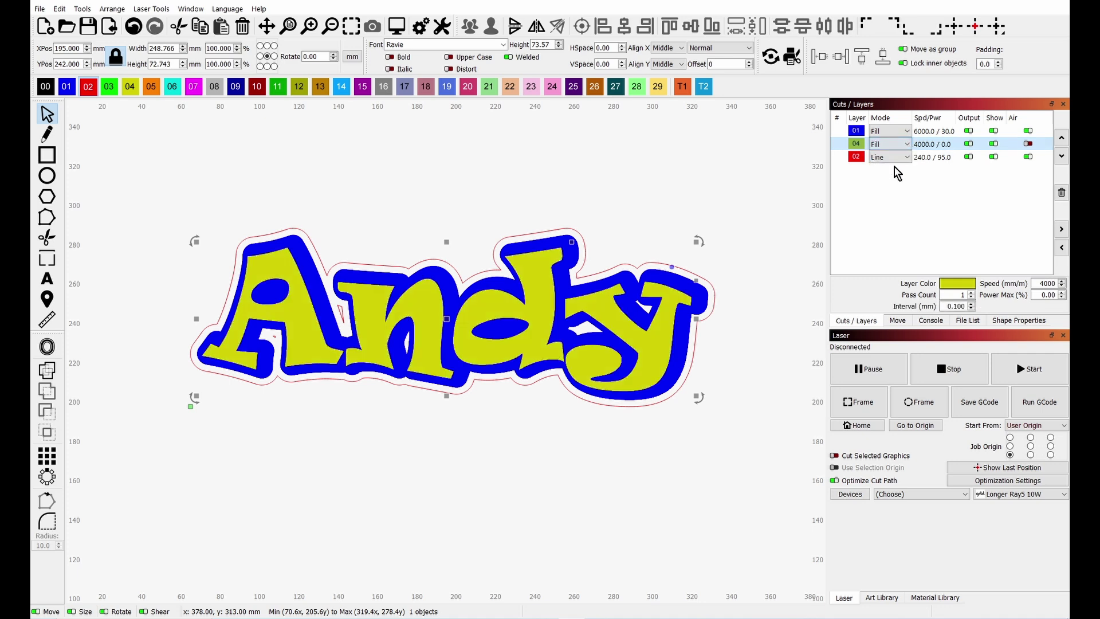
pyautogui.click(430, 179)
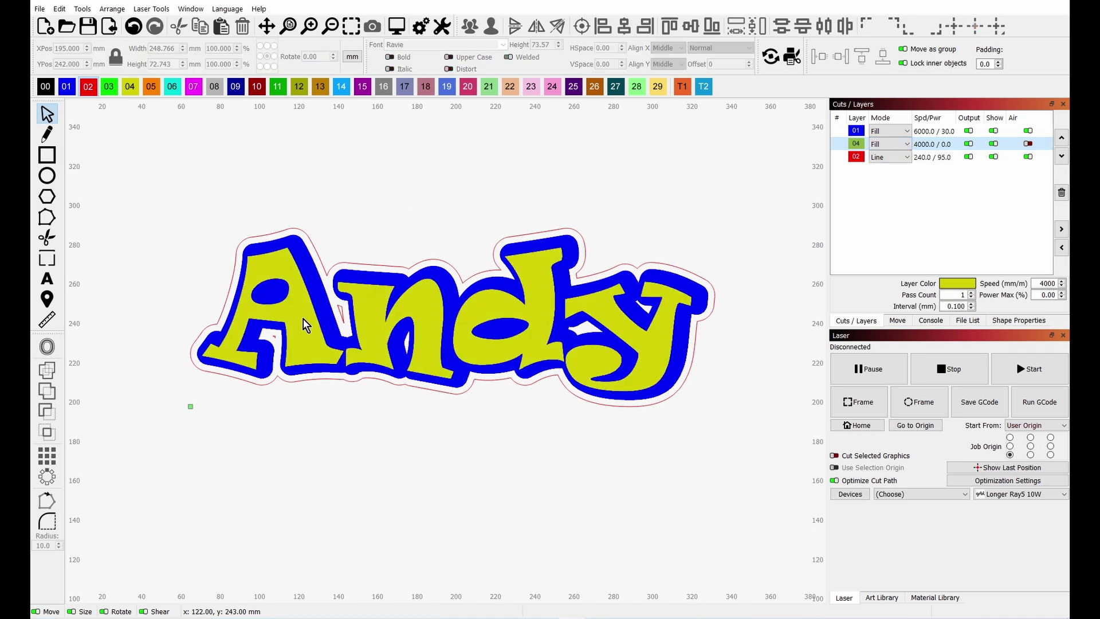
# Step: Zoom in near the A and delete the tiny stray red cut fragment
pyautogui.scroll(3, 302, 326)
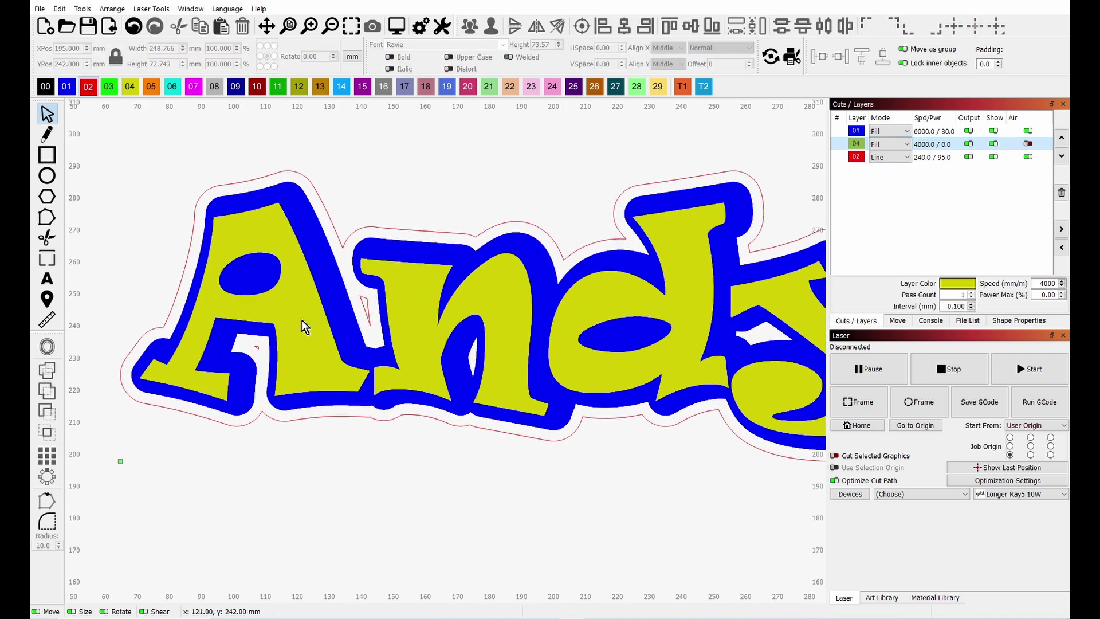
pyautogui.scroll(-2, 303, 326)
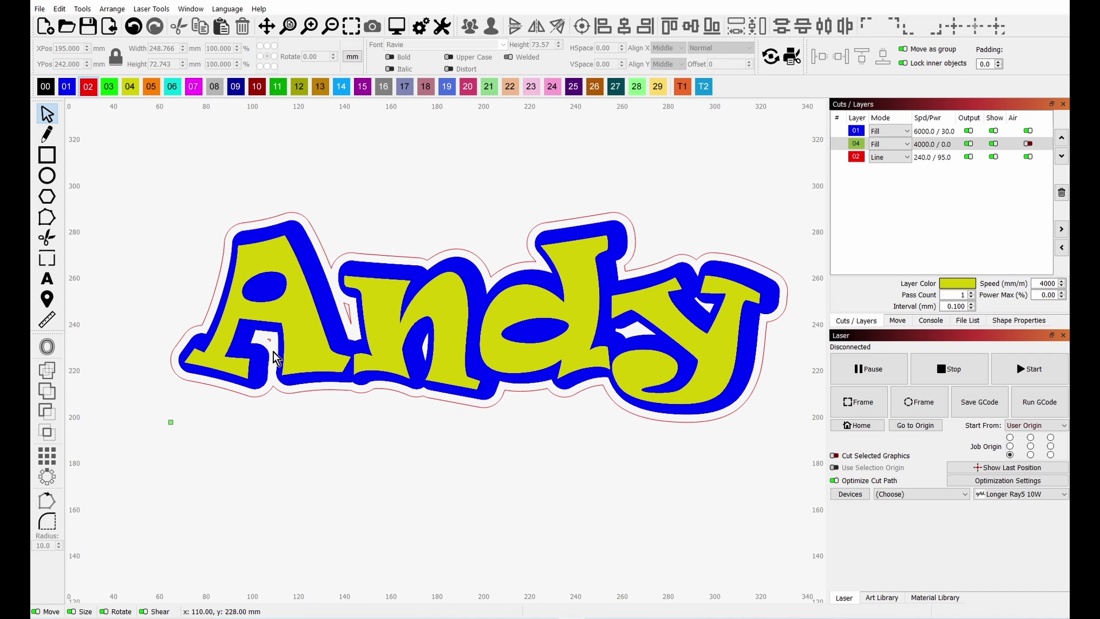
pyautogui.scroll(3, 266, 349)
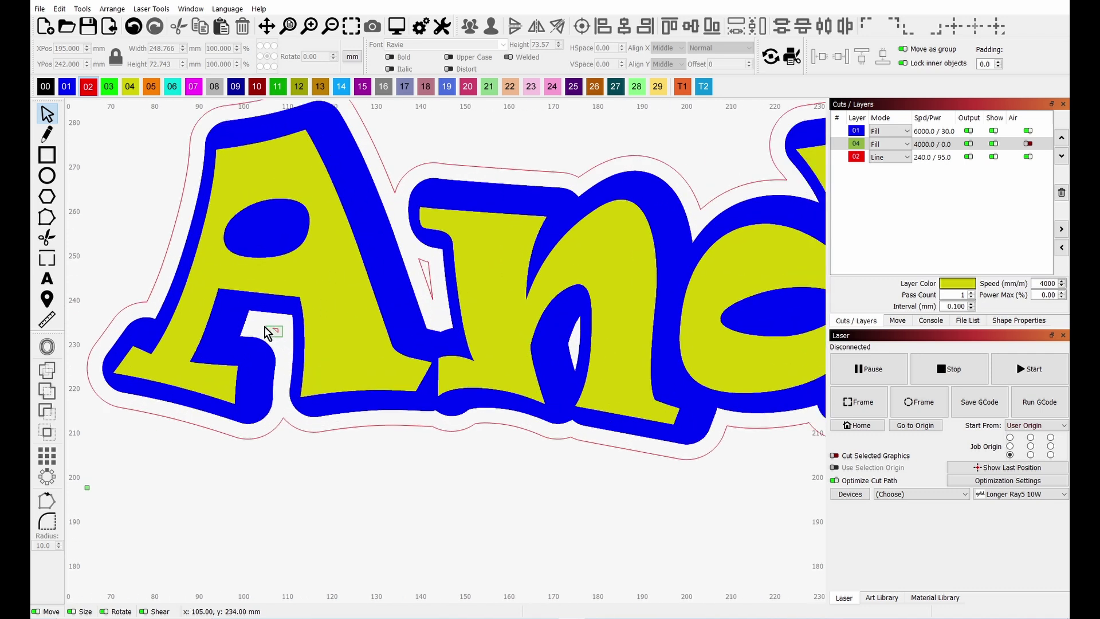
pyautogui.click(263, 330)
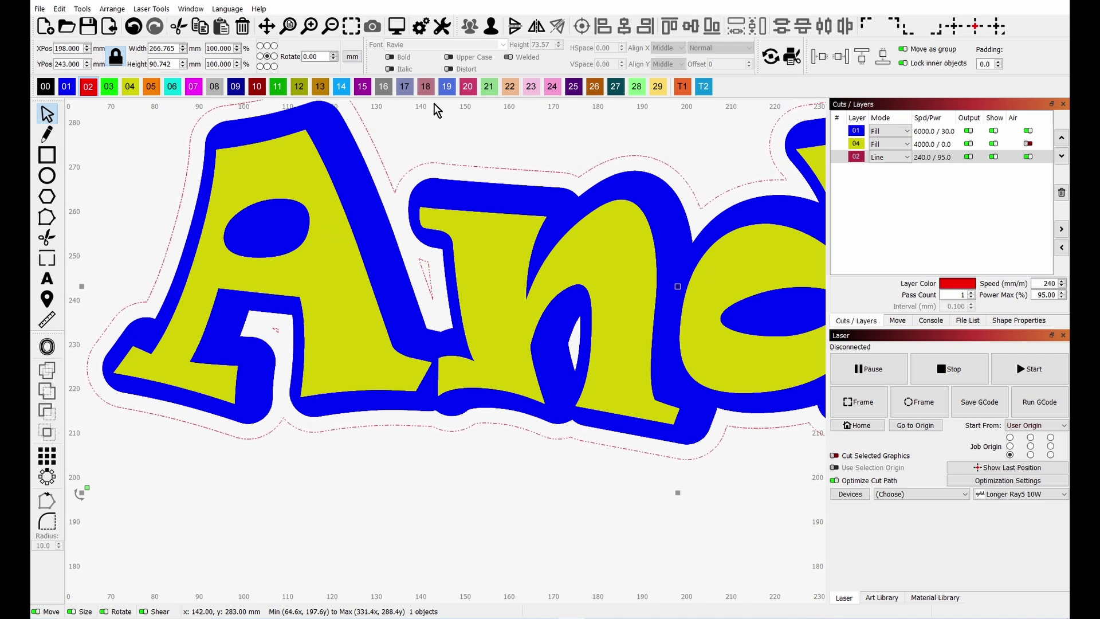
pyautogui.click(256, 470)
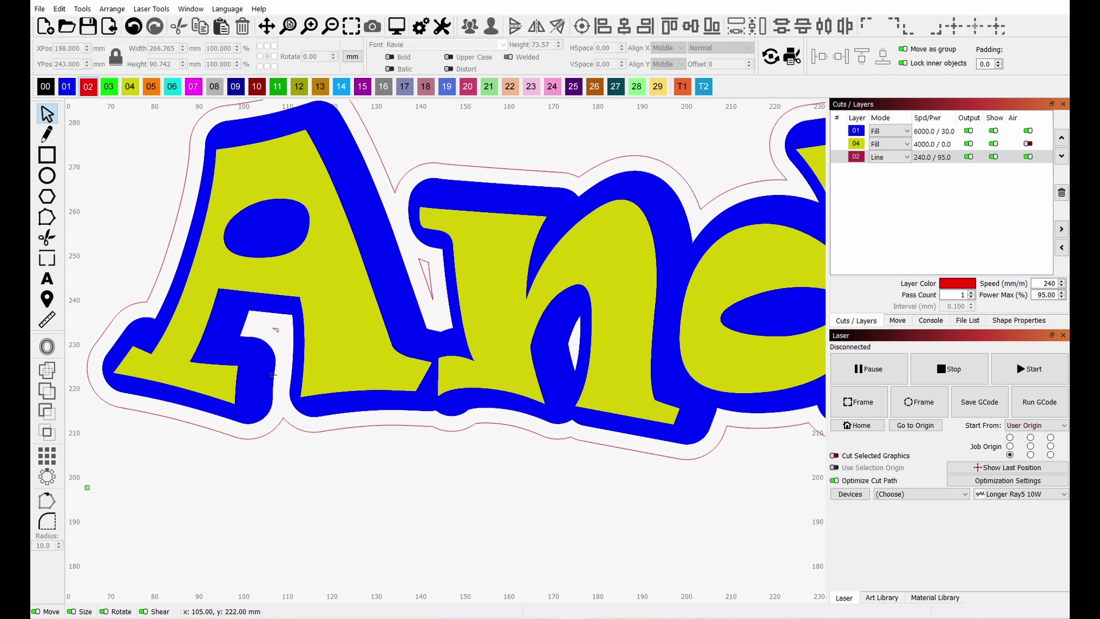
pyautogui.click(273, 330)
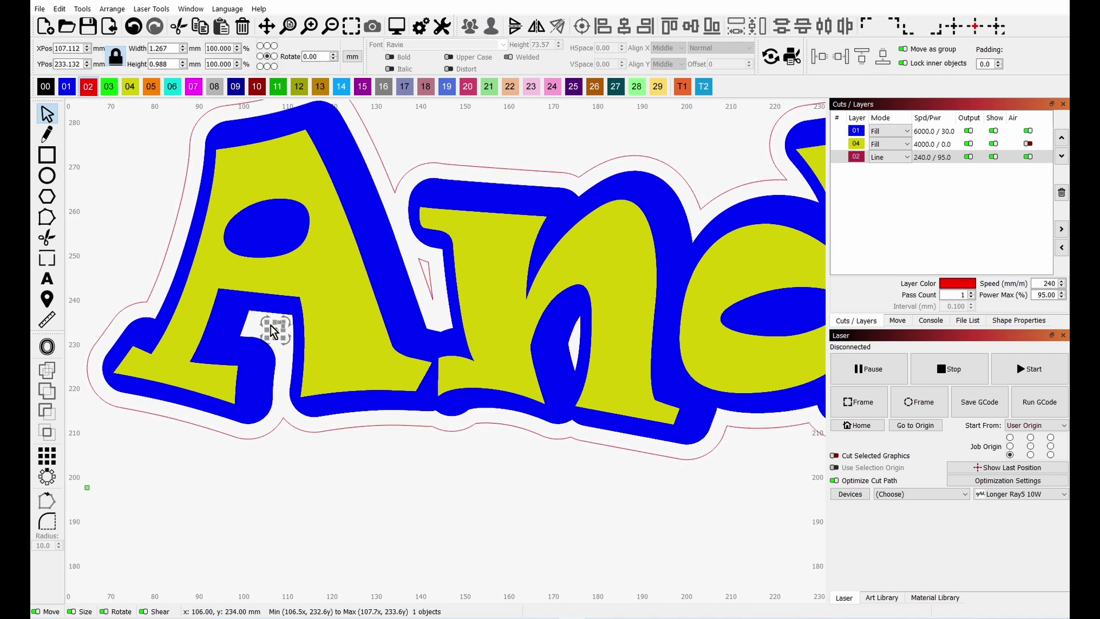
pyautogui.press('Delete')
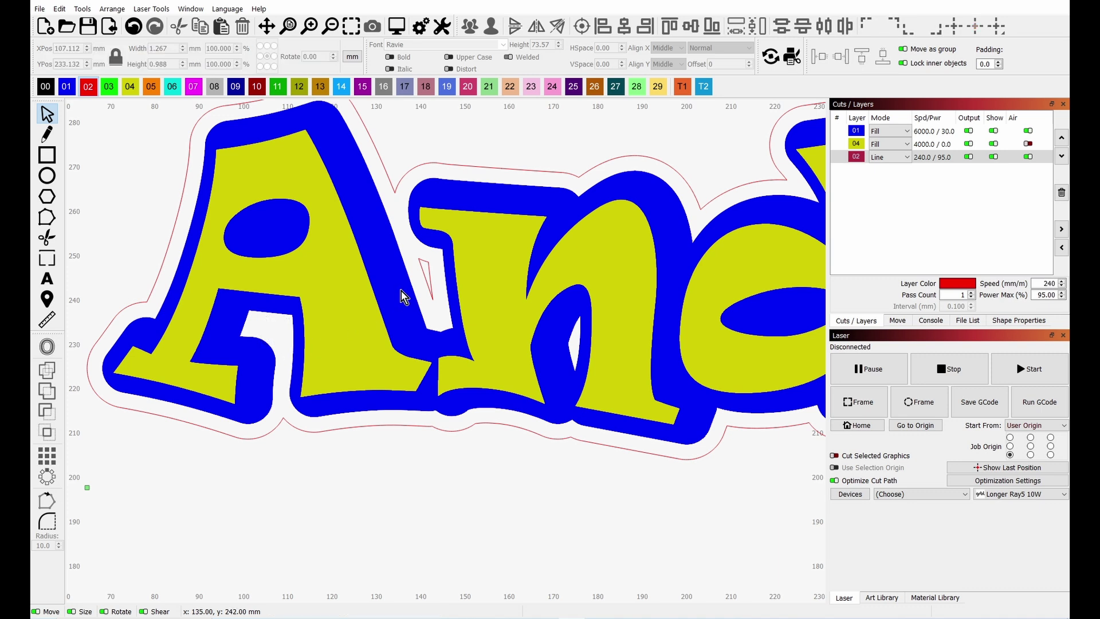
# Step: Select the thin red sliver inside the letters and zoom out to view the whole design
pyautogui.click(424, 267)
pyautogui.scroll(-3, 508, 271)
pyautogui.moveTo(649, 271); pyautogui.dragTo(523, 265)
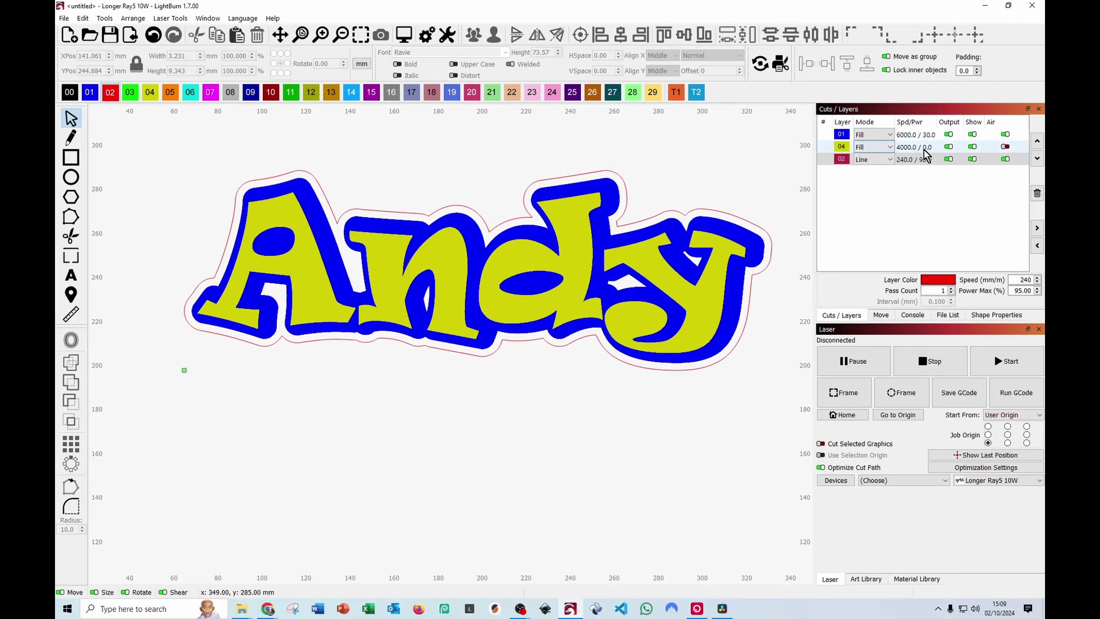
# Step: Set the yellow fill layer 04 to 10% max power
pyautogui.doubleClick(923, 154)
pyautogui.moveTo(609, 168); pyautogui.dragTo(580, 168)
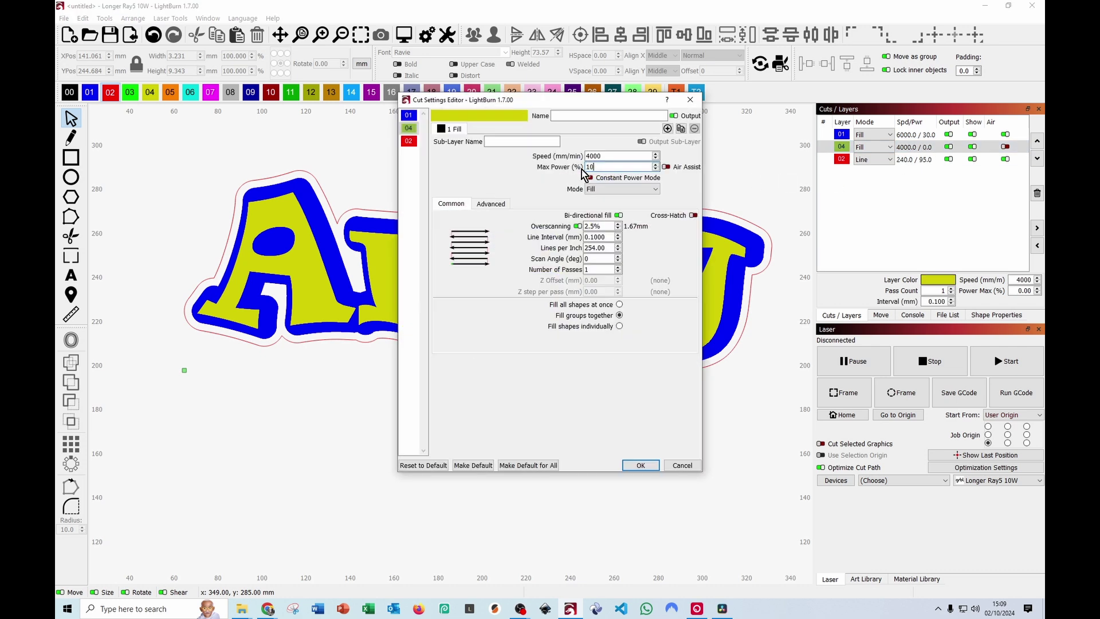
pyautogui.click(652, 464)
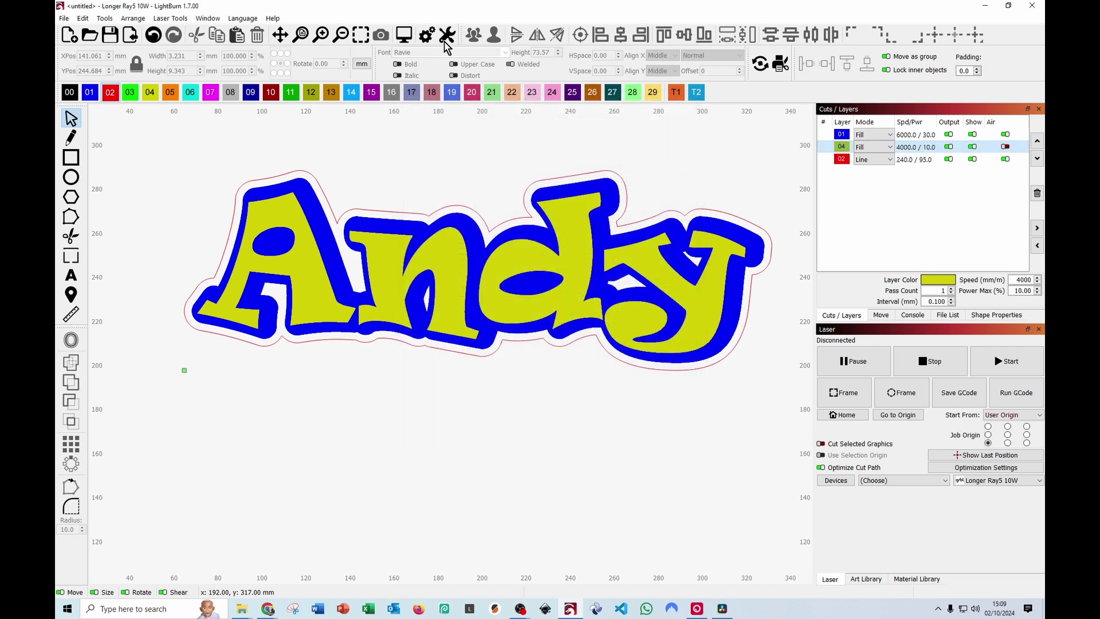
# Step: Preview the laser job (57:52 estimated), scrub it near the start, and close it
pyautogui.click(404, 36)
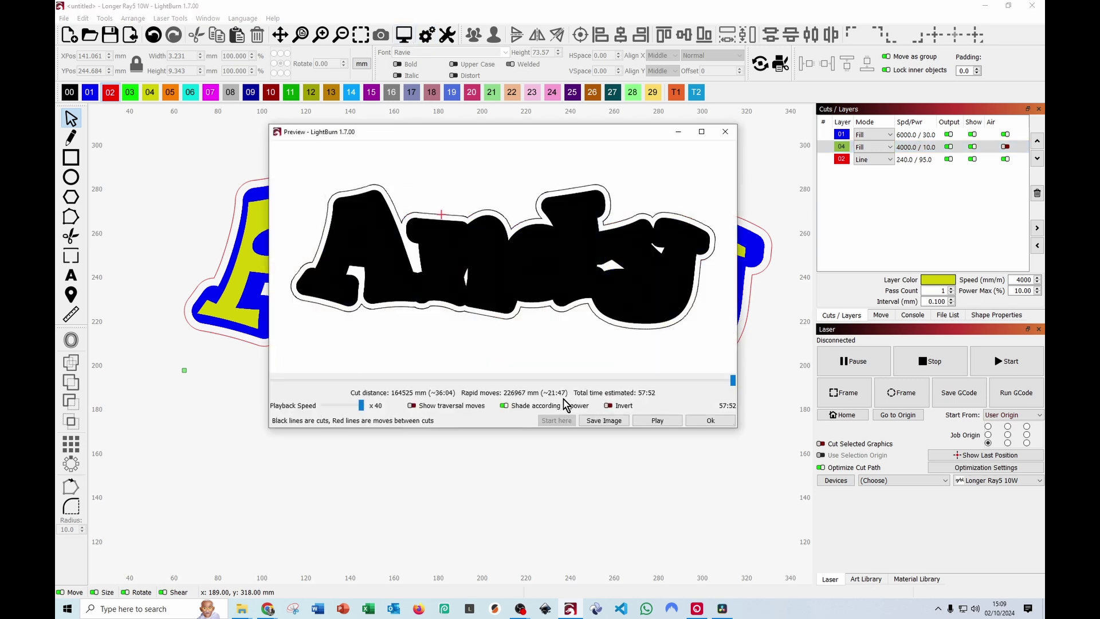
pyautogui.moveTo(726, 379)
pyautogui.mouseDown()
pyautogui.moveTo(271, 396)
pyautogui.moveTo(747, 335)
pyautogui.mouseUp()
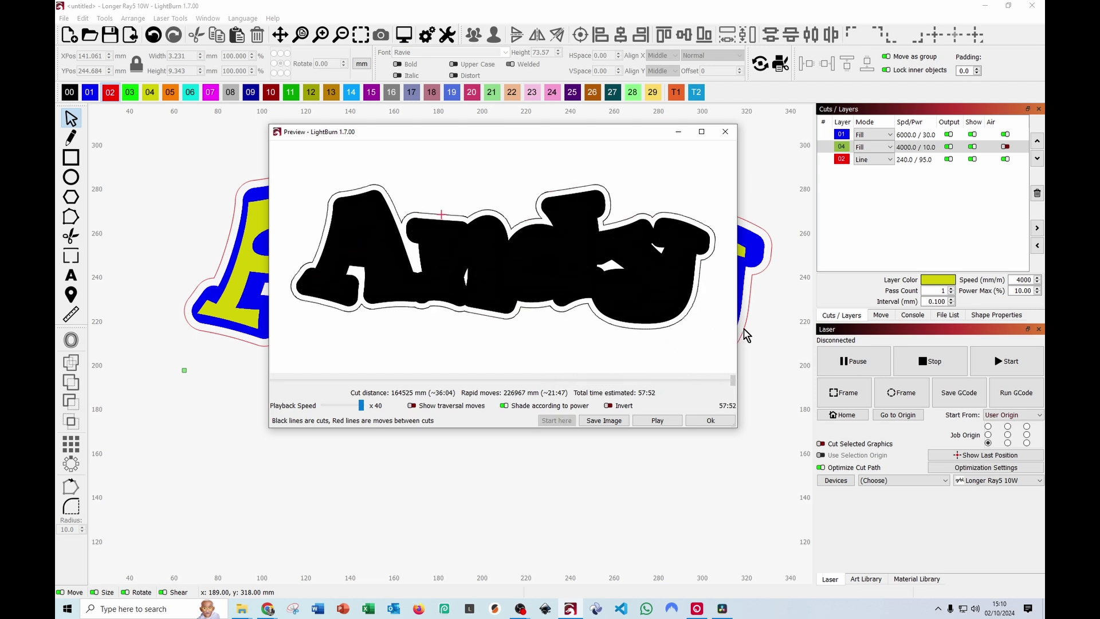
pyautogui.click(710, 421)
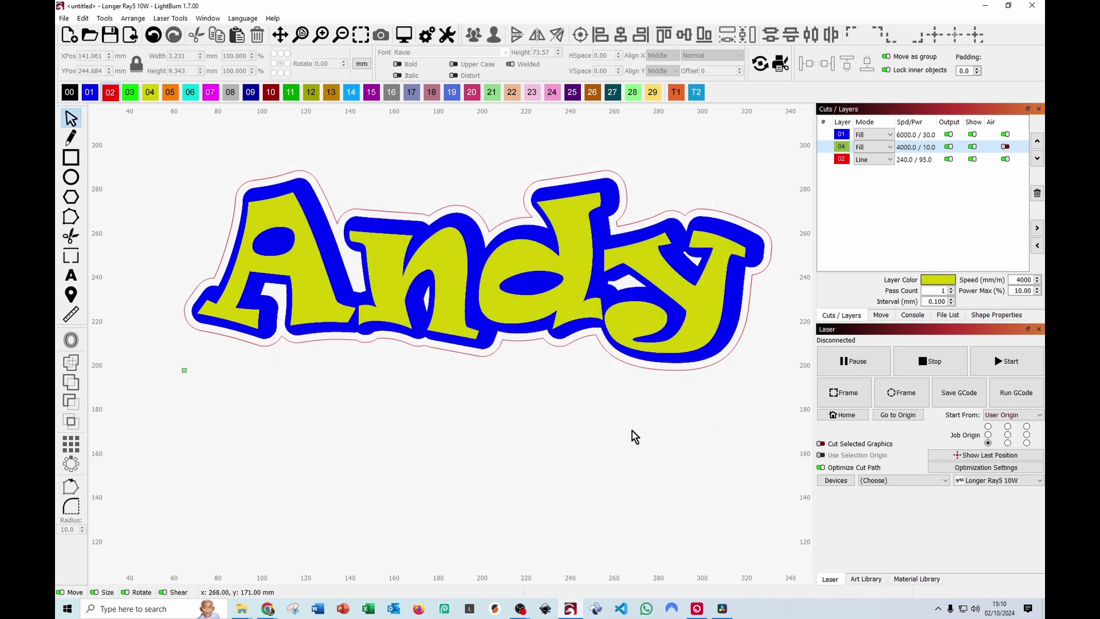